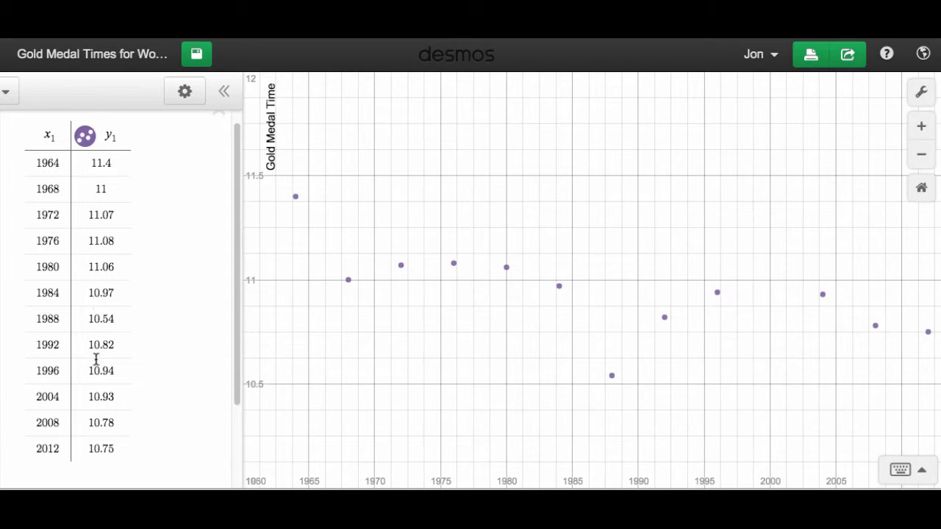
{"action": "left_click", "coordinate": [9, 94]}
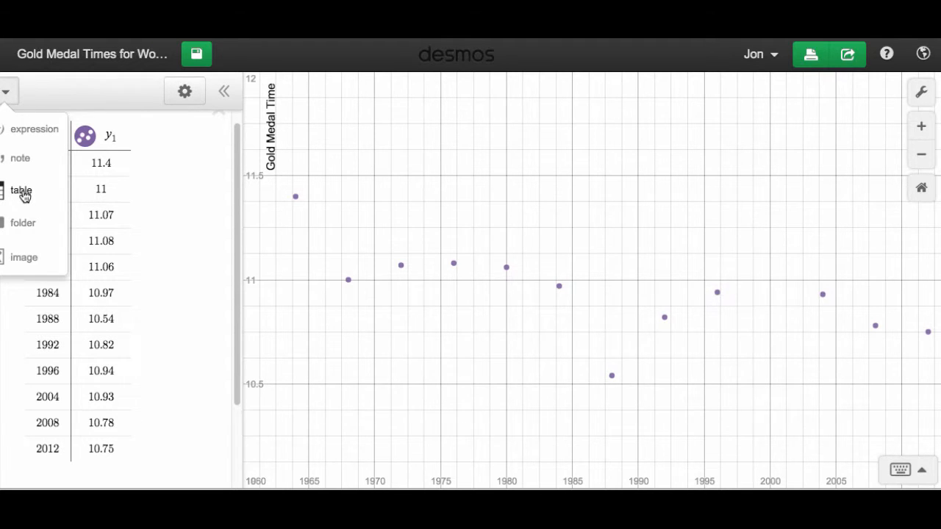
{"action": "left_click", "coordinate": [164, 166]}
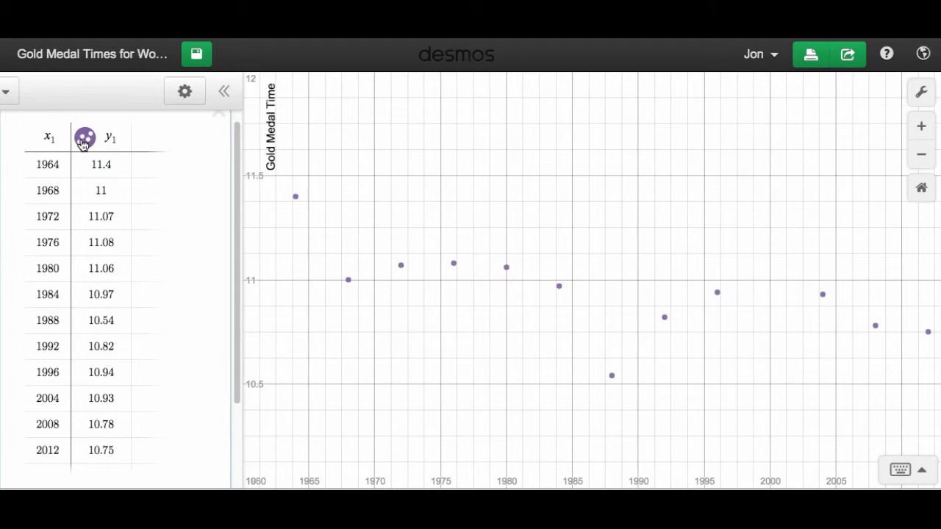
Try the line style and the connected-points style on the y1 data series, and restore the points-only style
{"action": "left_click", "coordinate": [184, 94]}
{"action": "left_click", "coordinate": [86, 143]}
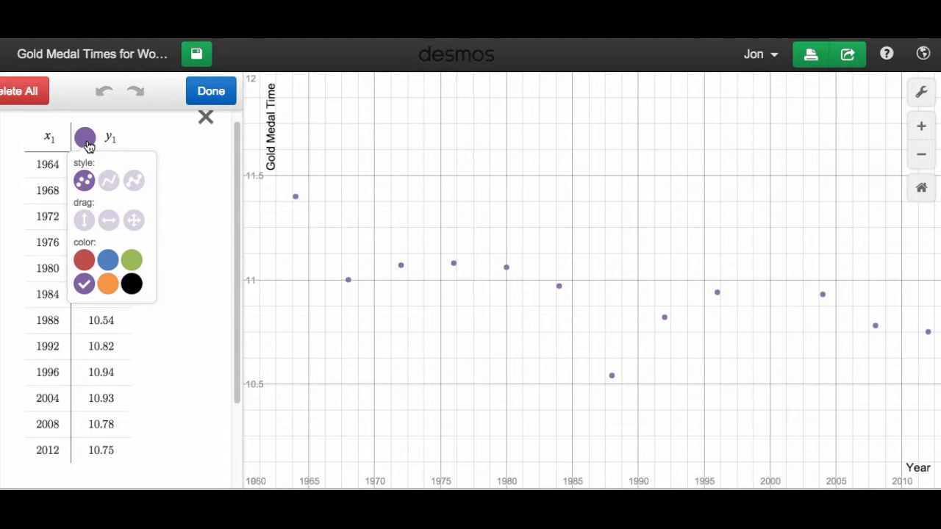
{"action": "left_click", "coordinate": [108, 181]}
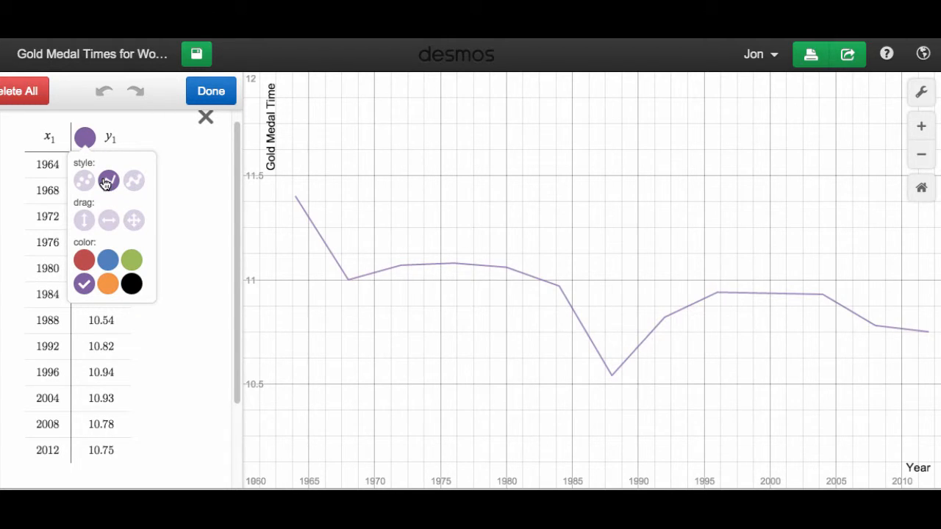
{"action": "left_click", "coordinate": [134, 181]}
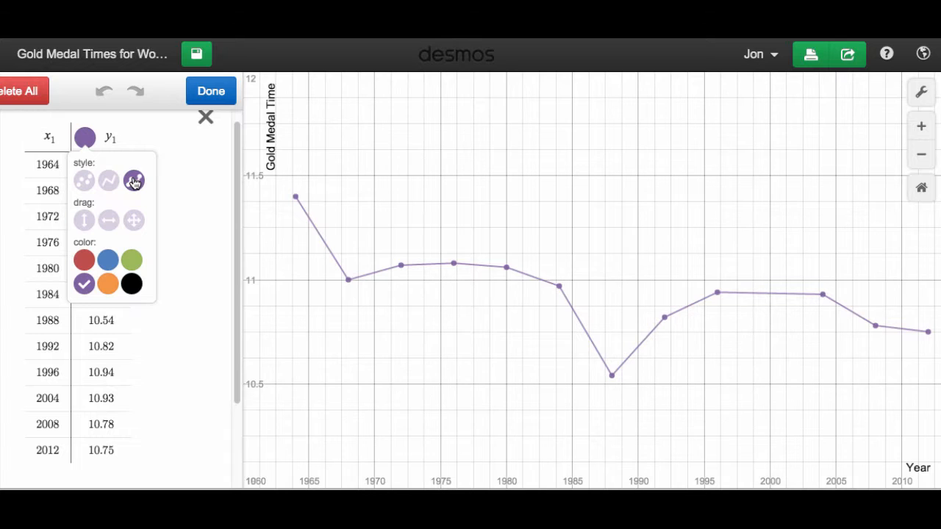
{"action": "left_click", "coordinate": [84, 182]}
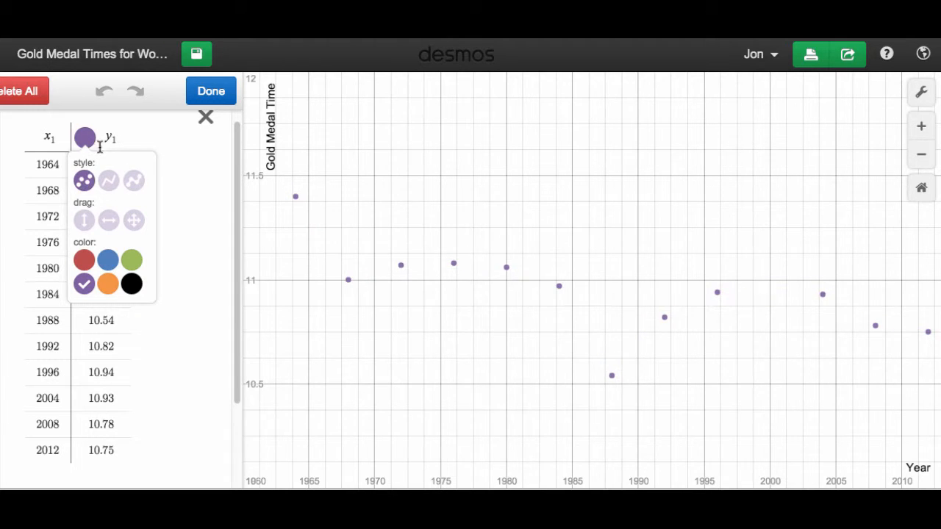
{"action": "left_click", "coordinate": [194, 99]}
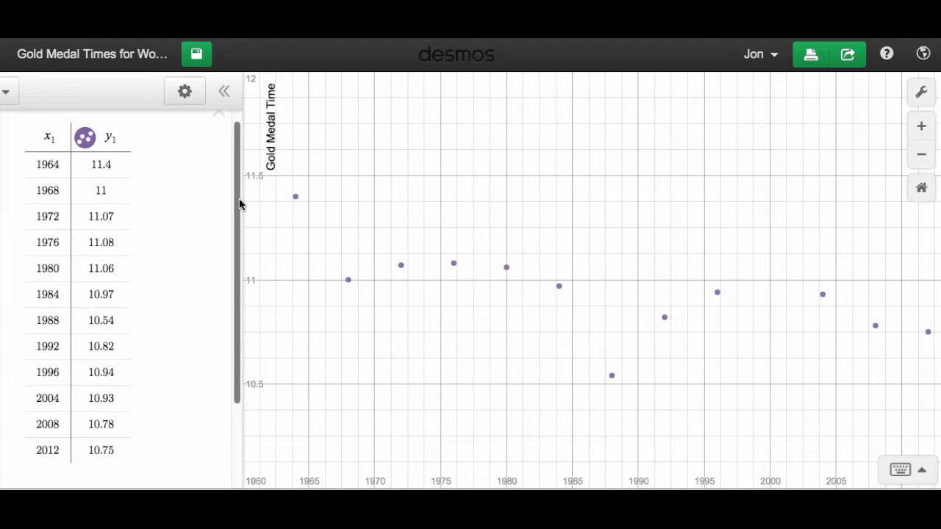
Enter y1 in a blank expression line below the data table
{"action": "scroll", "coordinate": [239, 209], "scroll_direction": "down", "scroll_amount": 1}
{"action": "left_click_drag", "start_coordinate": [239, 213], "coordinate": [236, 284]}
{"action": "left_click", "coordinate": [87, 424]}
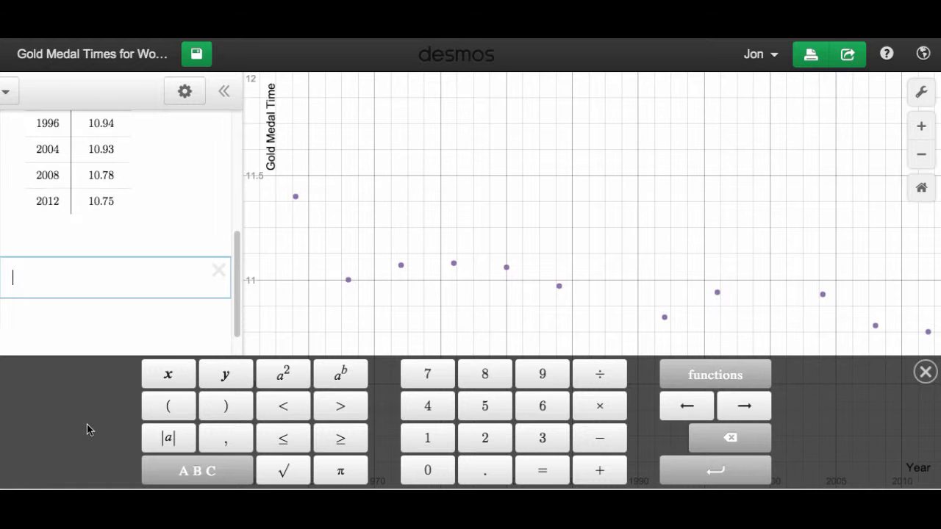
{"action": "left_click_drag", "start_coordinate": [237, 305], "coordinate": [242, 180]}
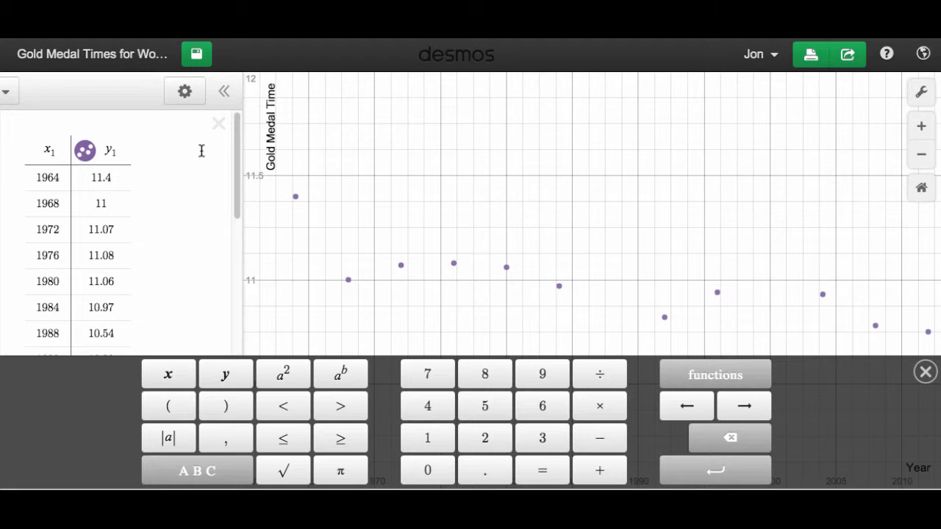
{"action": "left_click_drag", "start_coordinate": [235, 159], "coordinate": [222, 278]}
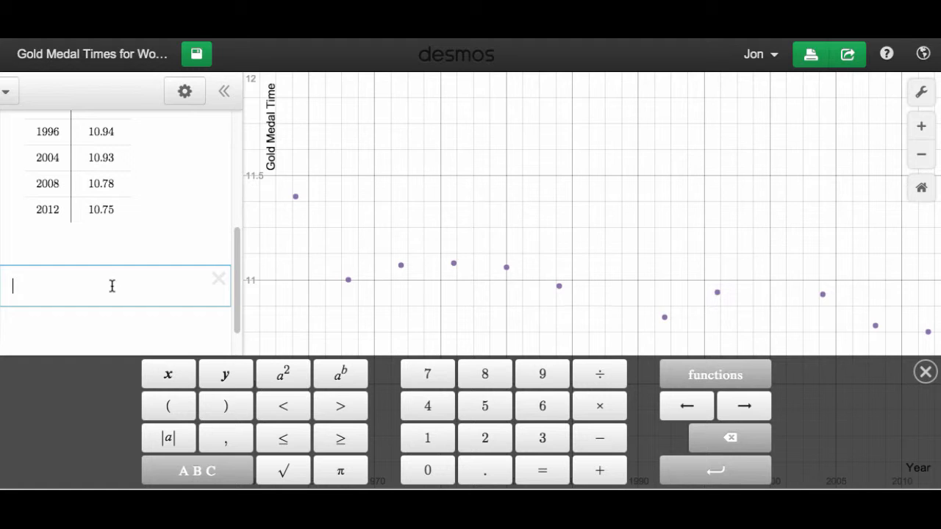
{"action": "type", "text": "y1"}
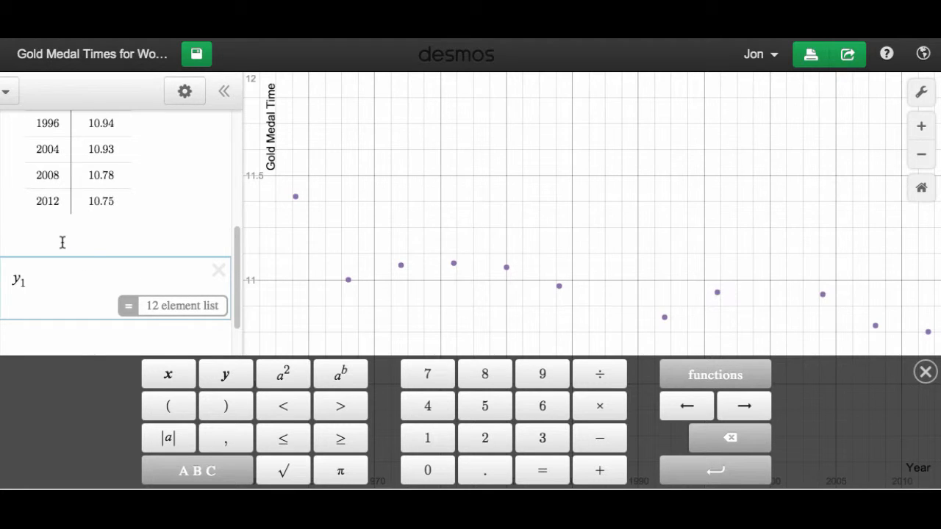
Try extending the expression to y1 = mx1 and remove everything after y1
{"action": "type", "text": "="}
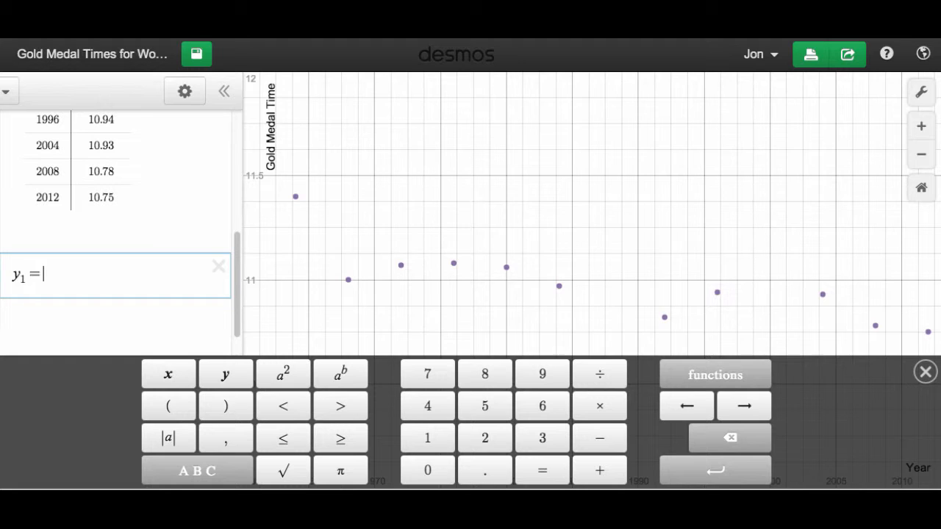
{"action": "type", "text": "mx_1"}
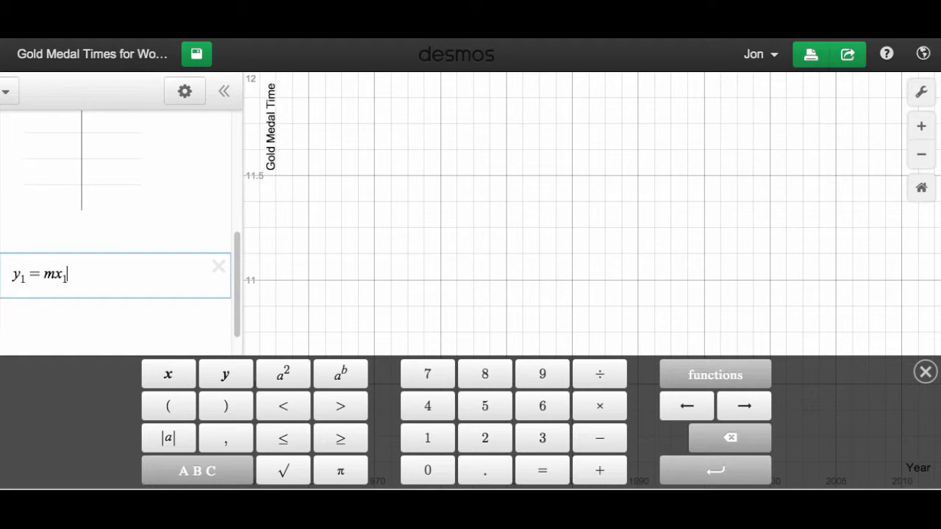
{"action": "key", "text": "BackSpace"}
{"action": "key", "text": "BackSpace"}
{"action": "key", "text": "BackSpace"}
{"action": "key", "text": "BackSpace"}
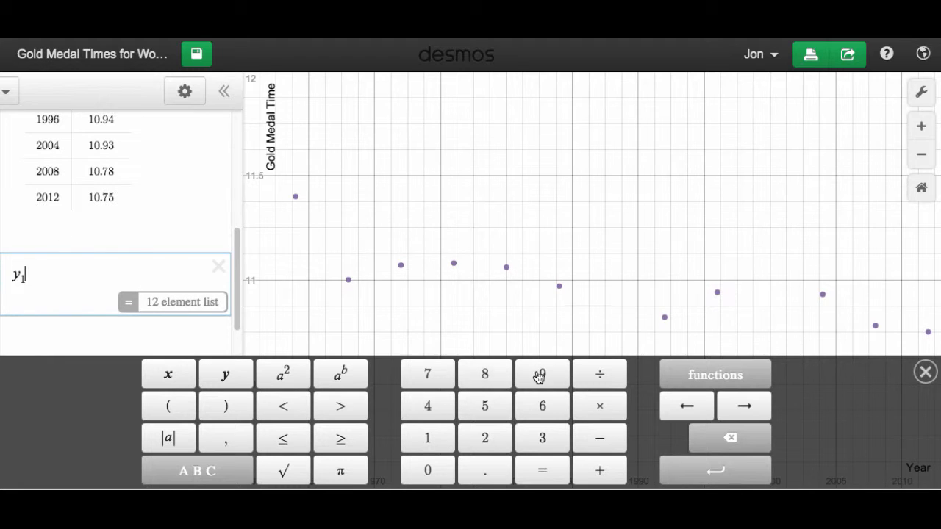
Complete the linear regression as y1 ~ mx1 + b, using the tilde from the statistics functions, and close the on-screen keypad
{"action": "left_click", "coordinate": [698, 379]}
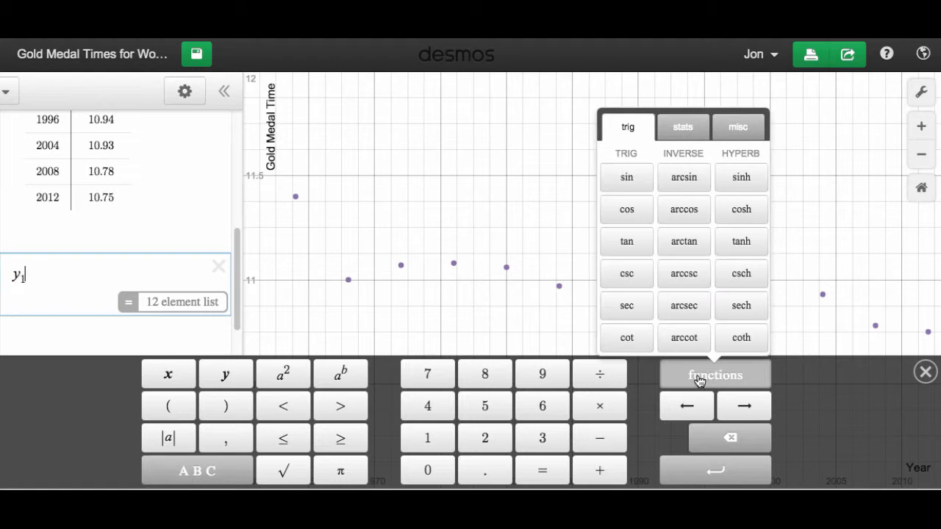
{"action": "left_click", "coordinate": [698, 379]}
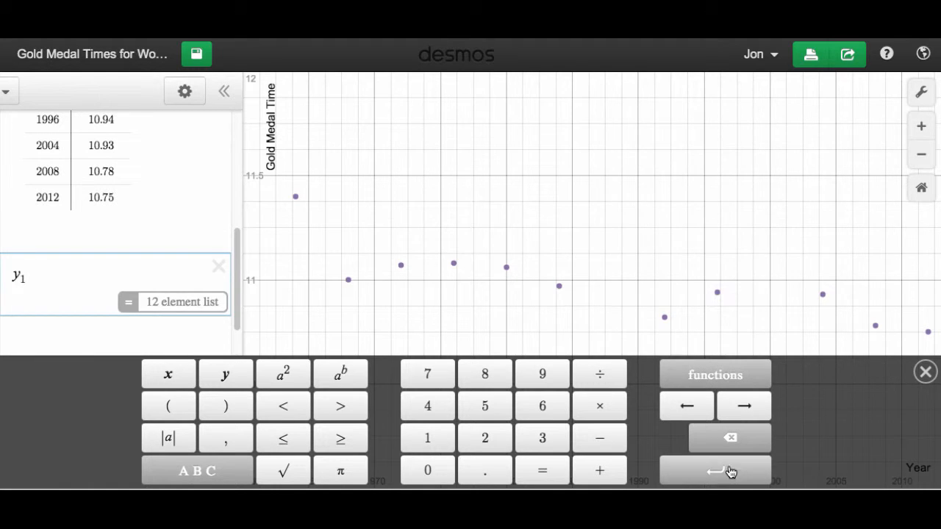
{"action": "left_click", "coordinate": [702, 379]}
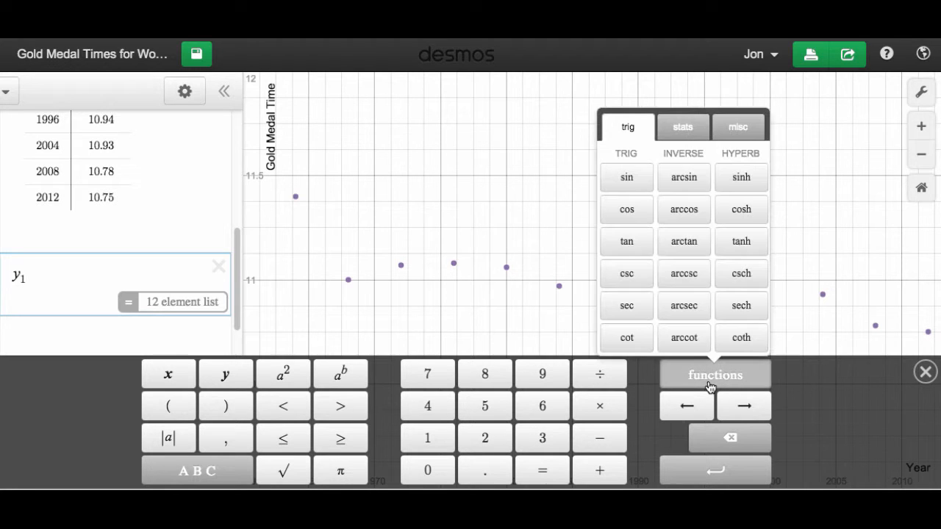
{"action": "left_click", "coordinate": [682, 128]}
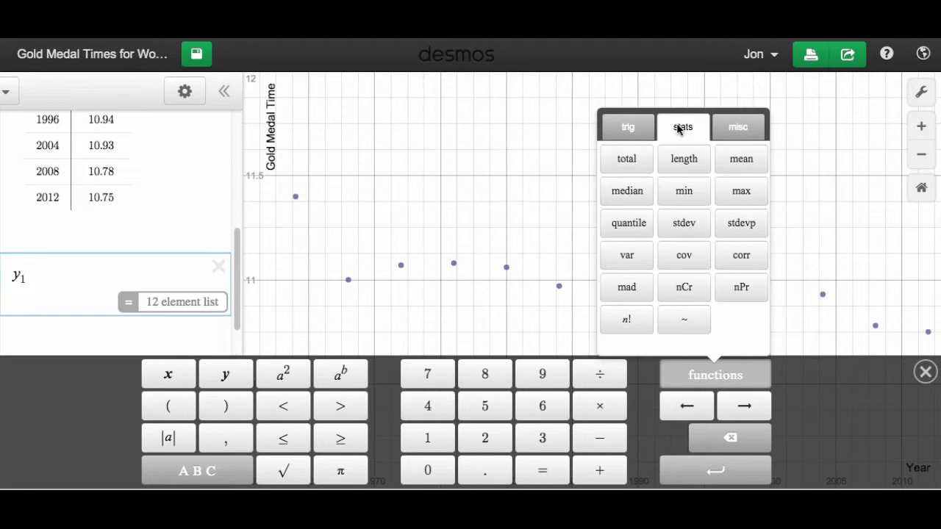
{"action": "left_click", "coordinate": [685, 323]}
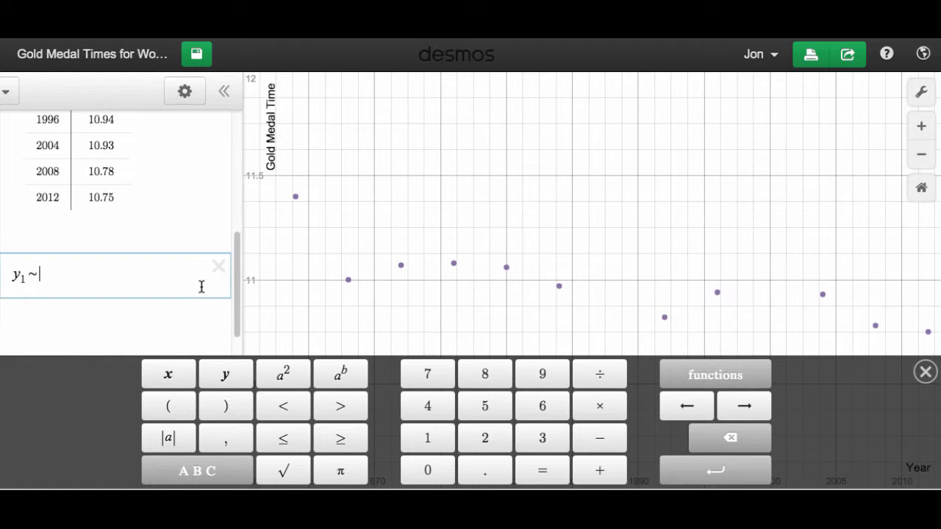
{"action": "type", "text": "mx1 "}
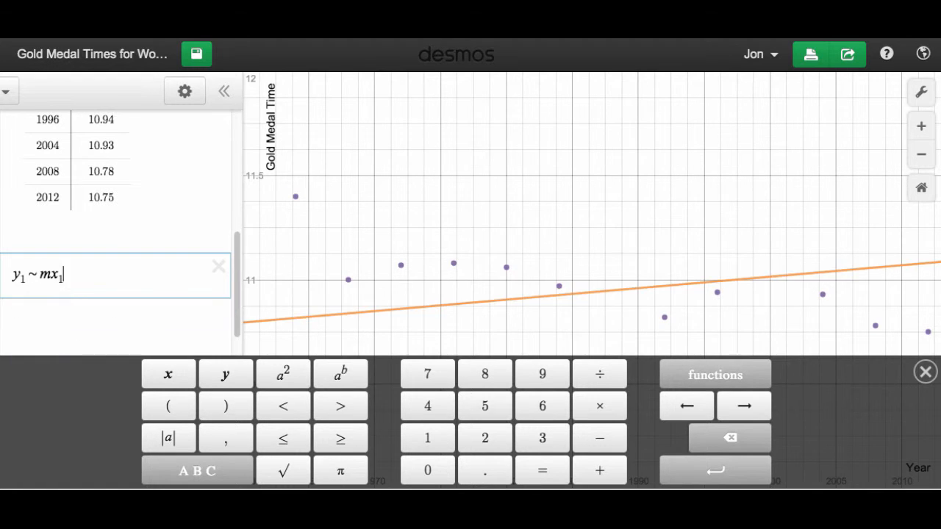
{"action": "type", "text": "+ b"}
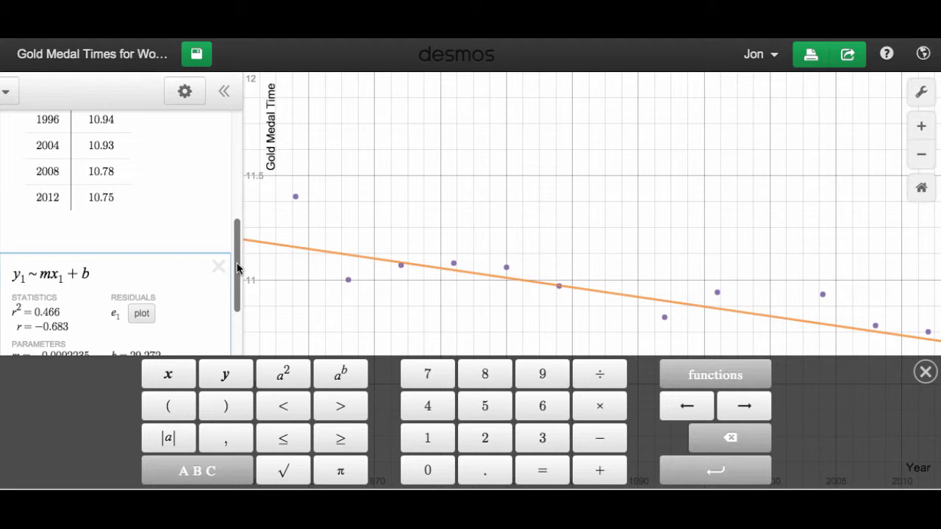
{"action": "mouse_move", "coordinate": [237, 268]}
{"action": "left_mouse_down"}
{"action": "mouse_move", "coordinate": [234, 292]}
{"action": "mouse_move", "coordinate": [237, 278]}
{"action": "left_mouse_up"}
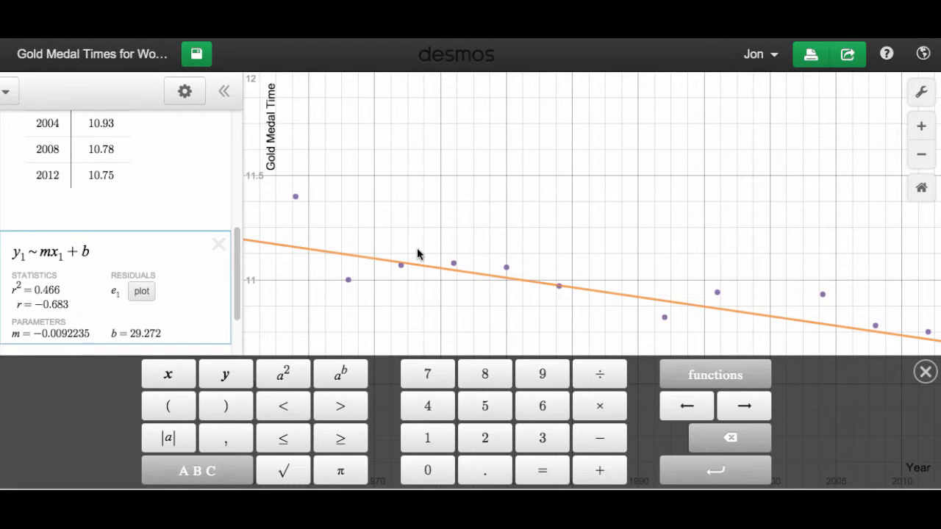
{"action": "left_click", "coordinate": [925, 371]}
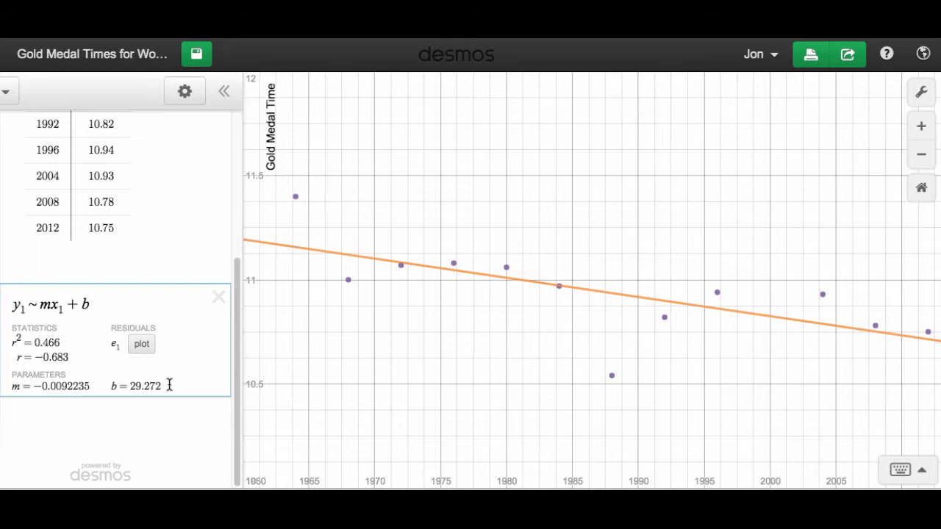
Graph y = -.0092235x + 29.272 in a new expression to compare with the regression line, and delete that expression
{"action": "left_click", "coordinate": [109, 416]}
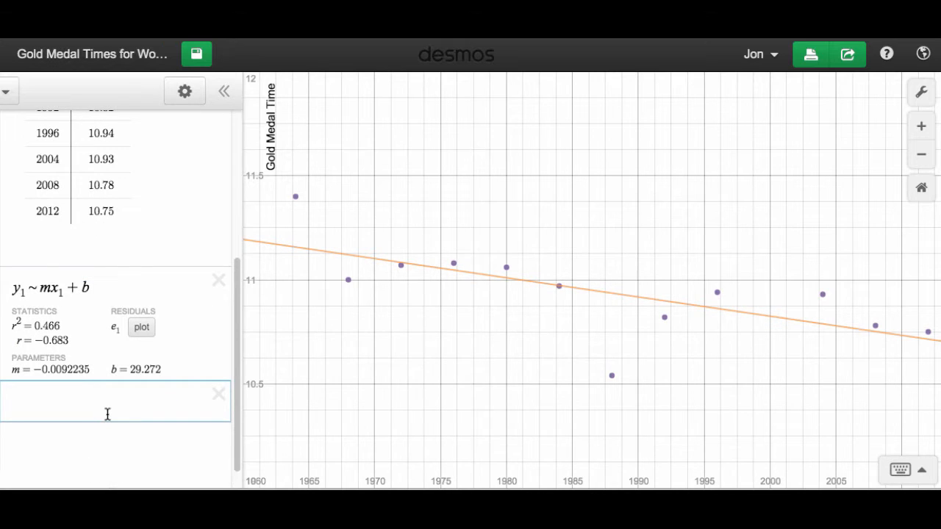
{"action": "type", "text": "y=-"}
{"action": "type", "text": ".009"}
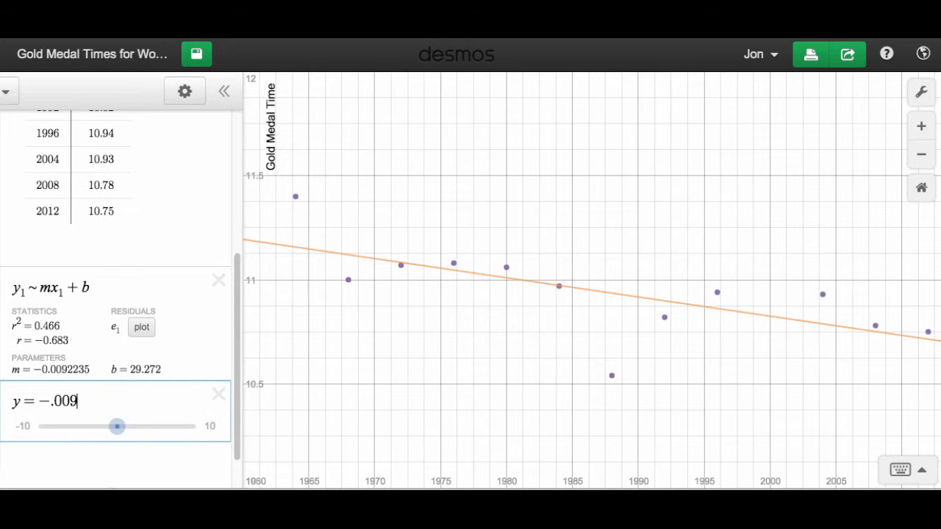
{"action": "type", "text": "2235x+"}
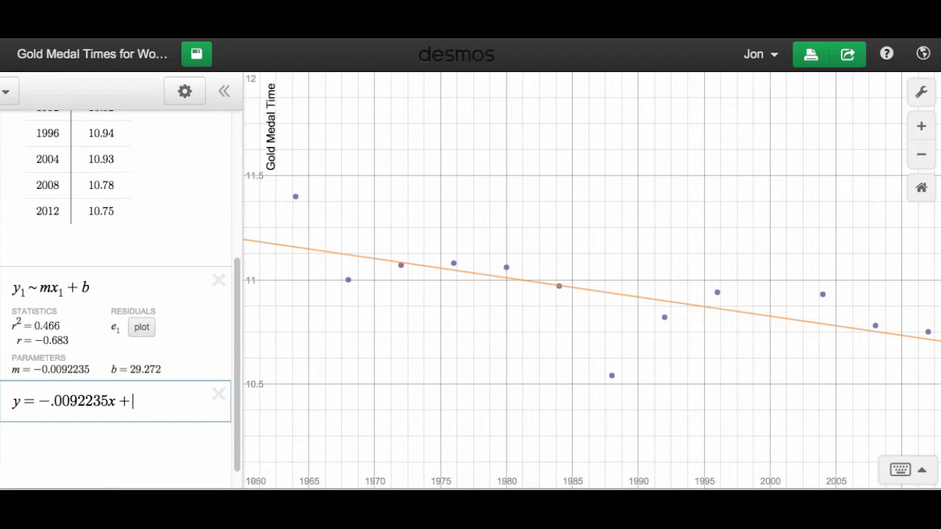
{"action": "type", "text": "29.72"}
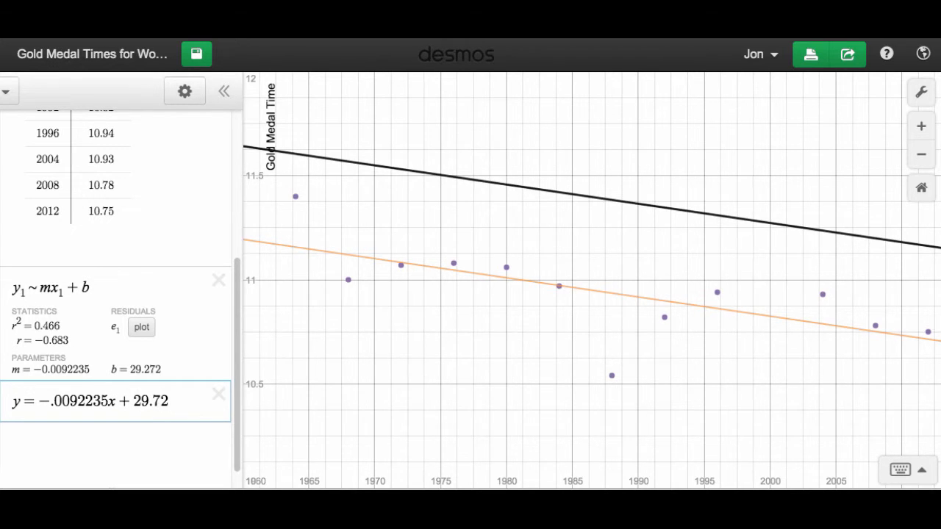
{"action": "key", "text": "BackSpace"}
{"action": "key", "text": "BackSpace"}
{"action": "type", "text": "272"}
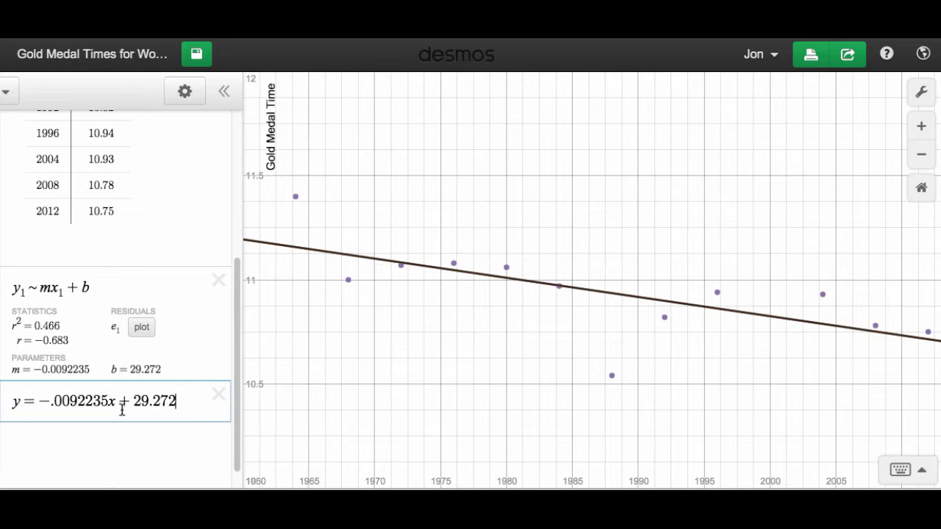
{"action": "left_click", "coordinate": [218, 395]}
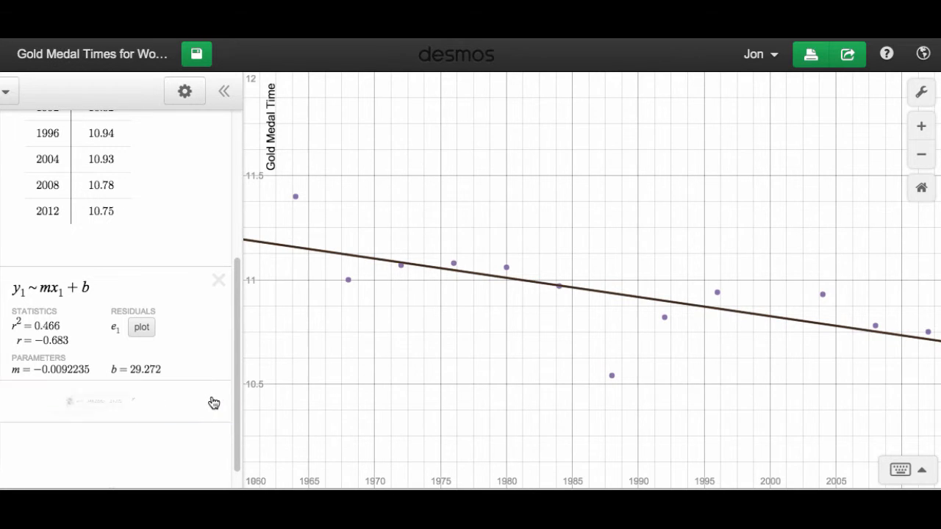
Plot the regression residuals e1 from the data table and display the coordinates of the 1964 and 1984 points
{"action": "left_click", "coordinate": [140, 345]}
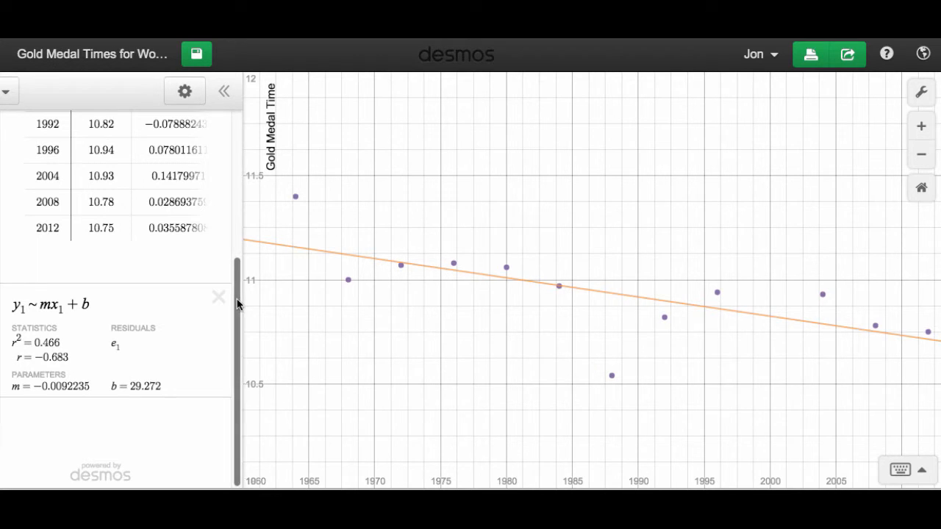
{"action": "left_click_drag", "start_coordinate": [238, 299], "coordinate": [238, 169]}
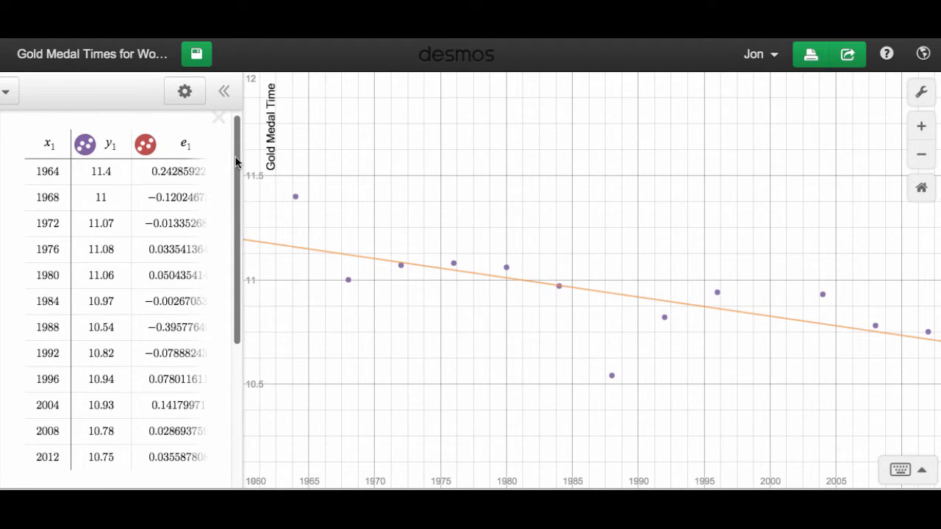
{"action": "left_click", "coordinate": [296, 197]}
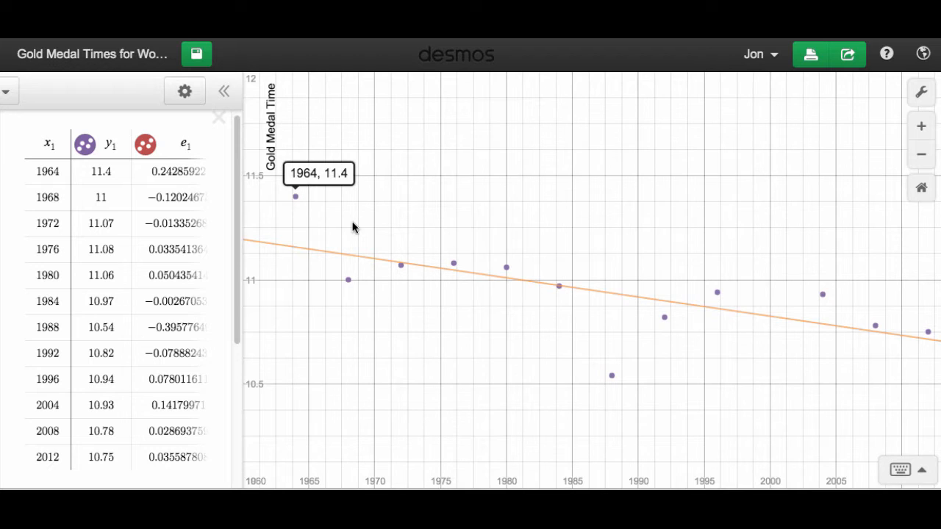
{"action": "left_click", "coordinate": [557, 287]}
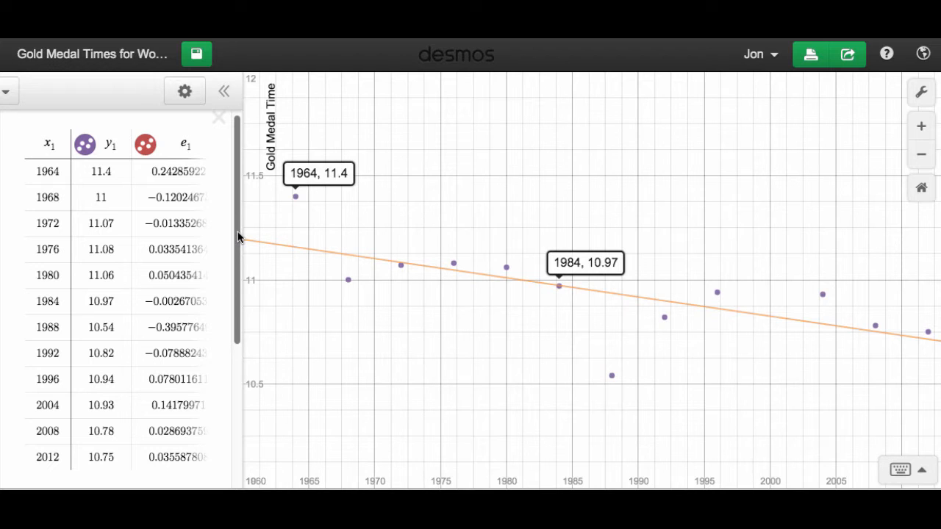
Highlight the r² value in the statistics of the linear regression
{"action": "left_click_drag", "start_coordinate": [237, 237], "coordinate": [232, 361]}
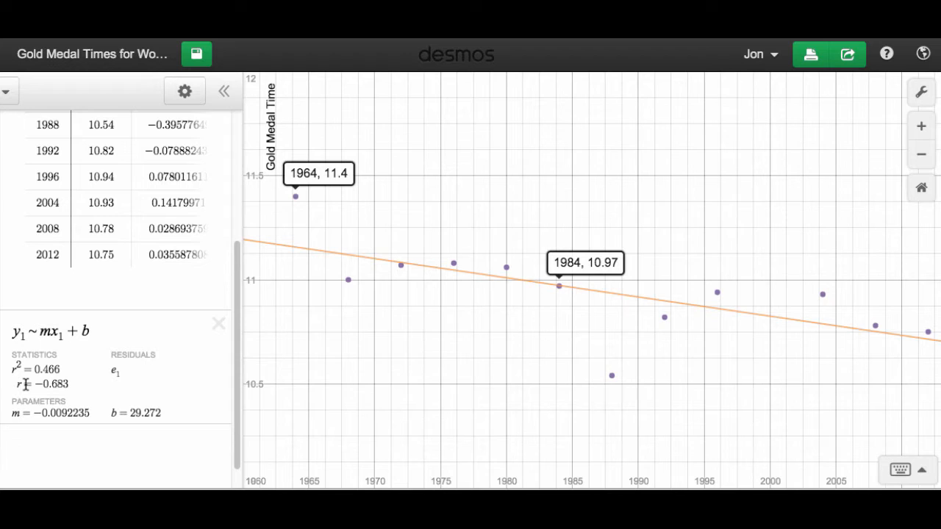
{"action": "left_click_drag", "start_coordinate": [60, 367], "coordinate": [12, 367]}
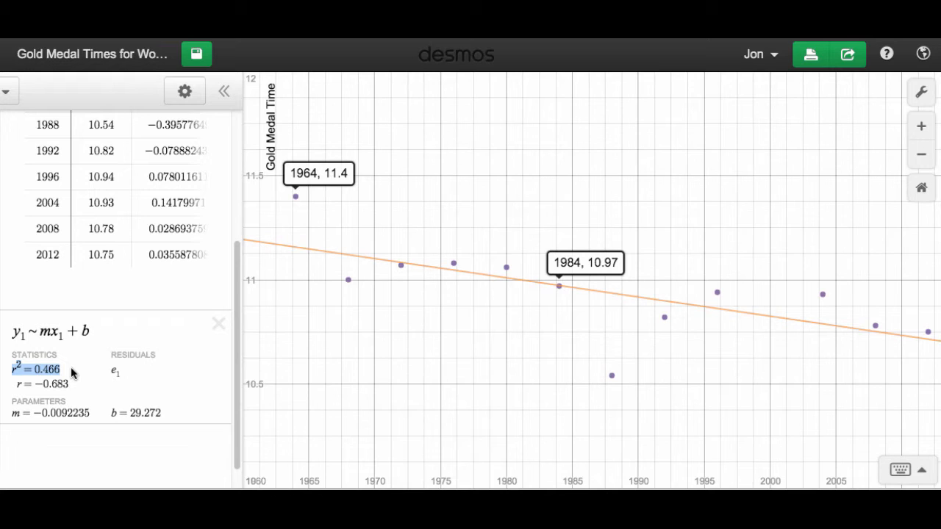
Clear the r² highlight and display the coordinates of the 1964 and 1988 points on the graph
{"action": "left_click", "coordinate": [72, 385]}
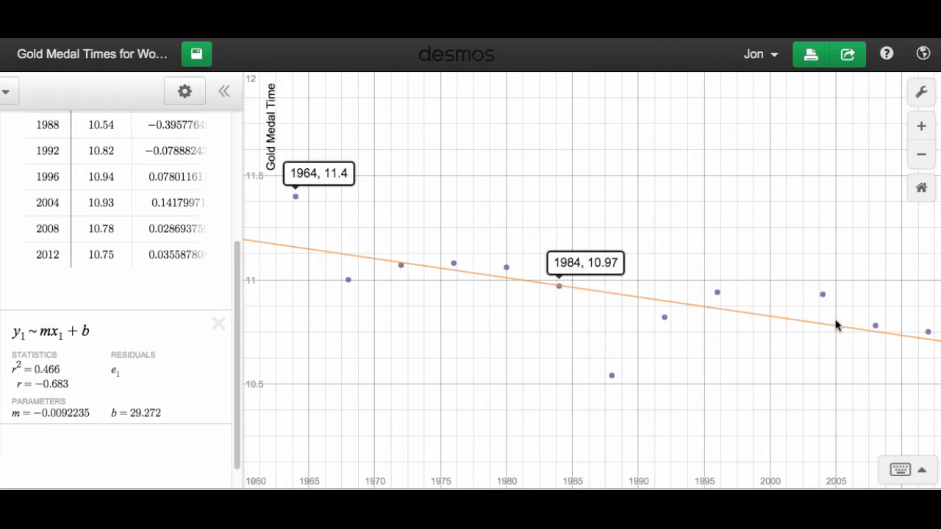
{"action": "left_click", "coordinate": [296, 196]}
{"action": "left_click", "coordinate": [296, 197]}
{"action": "mouse_move", "coordinate": [611, 377]}
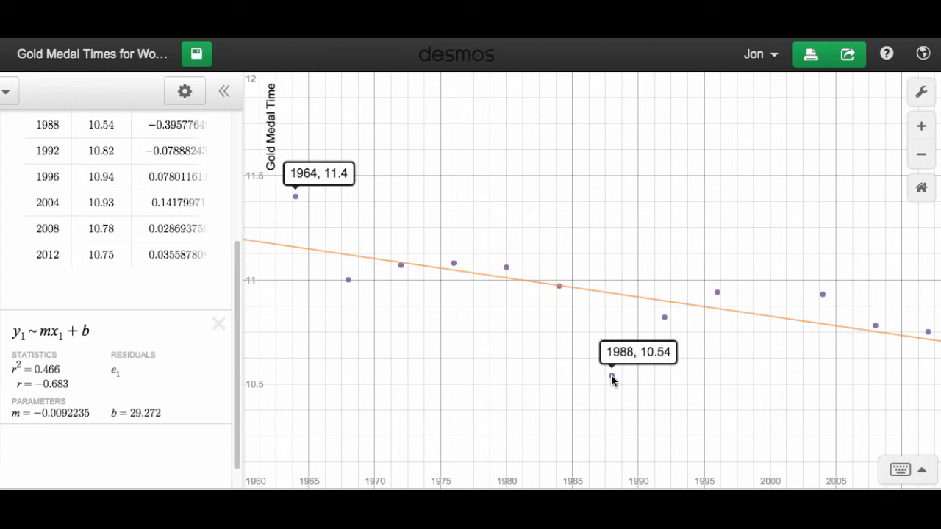
{"action": "left_click", "coordinate": [611, 376]}
Remove the 1988 data point from the table by clearing its gold medal time and year and deleting the empty row
{"action": "left_click_drag", "start_coordinate": [237, 338], "coordinate": [243, 260]}
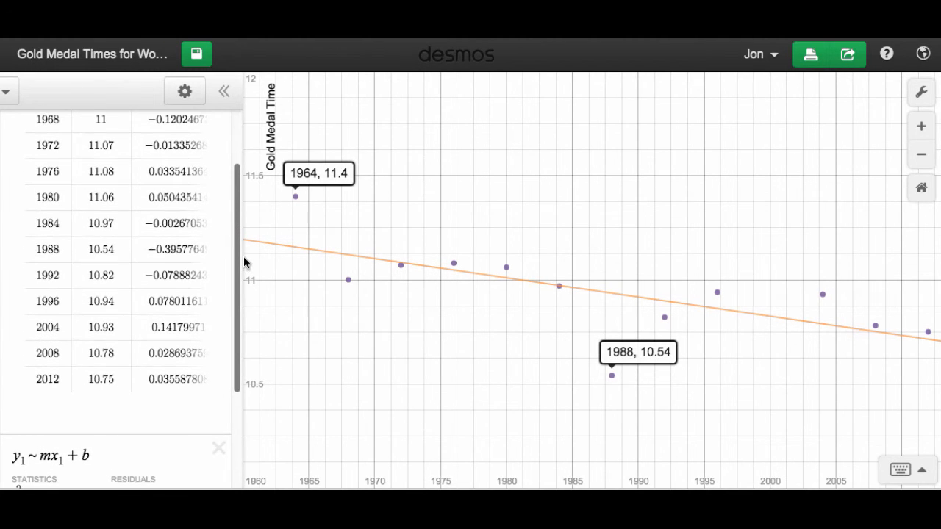
{"action": "left_click", "coordinate": [113, 250]}
{"action": "key", "text": "BackSpace"}
{"action": "key", "text": "BackSpace"}
{"action": "key", "text": "BackSpace"}
{"action": "key", "text": "BackSpace"}
{"action": "key", "text": "BackSpace"}
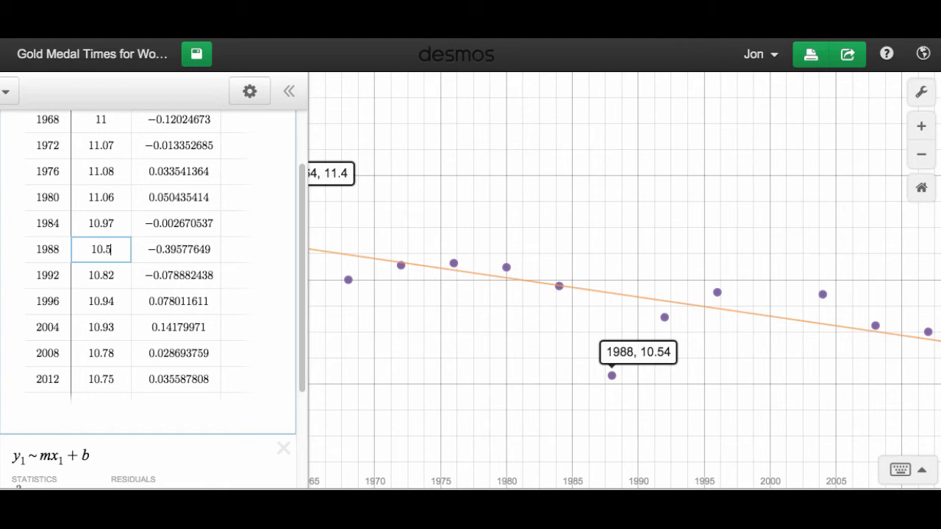
{"action": "type", "text": "1"}
{"action": "key", "text": "BackSpace"}
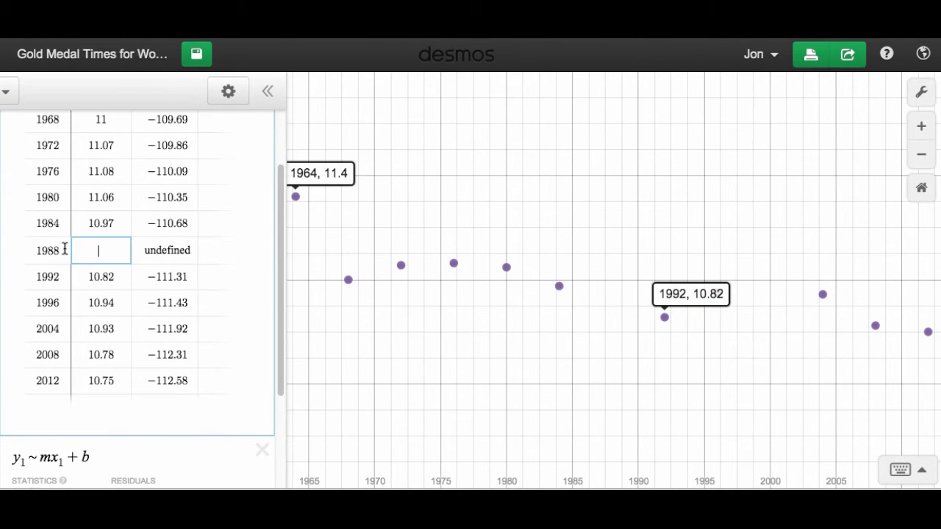
{"action": "left_click", "coordinate": [68, 250]}
{"action": "key", "text": "BackSpace"}
{"action": "key", "text": "BackSpace"}
{"action": "key", "text": "BackSpace"}
{"action": "key", "text": "BackSpace"}
{"action": "key", "text": "BackSpace"}
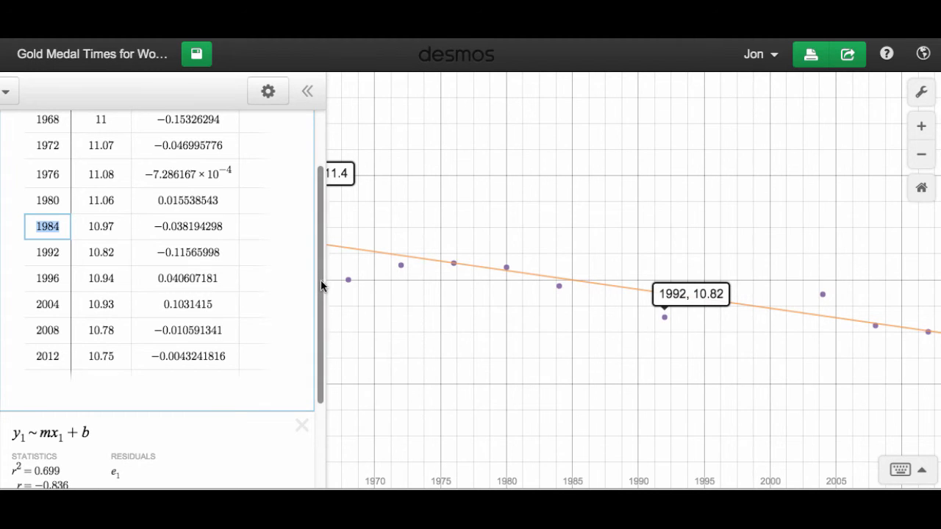
Remove the 1964 data point from the table by clearing its gold medal time and year and deleting the empty row
{"action": "left_click_drag", "start_coordinate": [321, 284], "coordinate": [319, 240]}
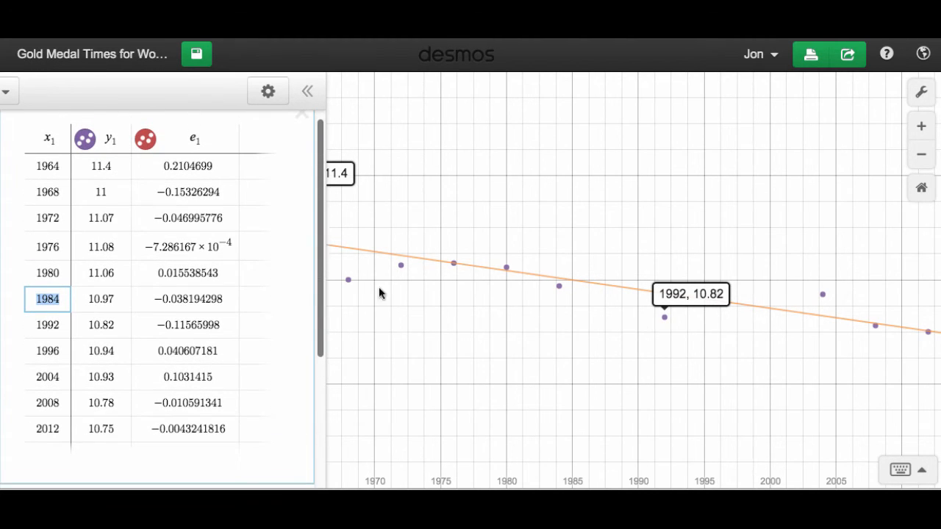
{"action": "left_click", "coordinate": [402, 360]}
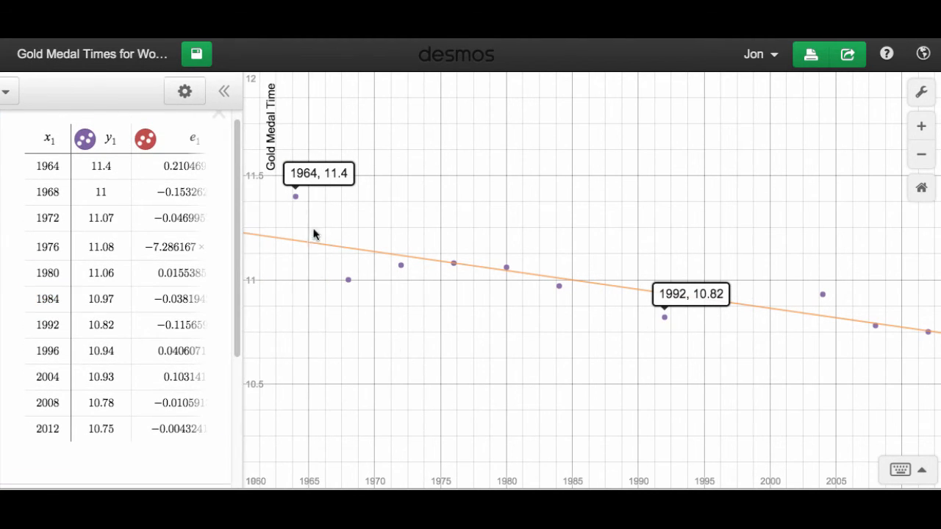
{"action": "left_click", "coordinate": [128, 170]}
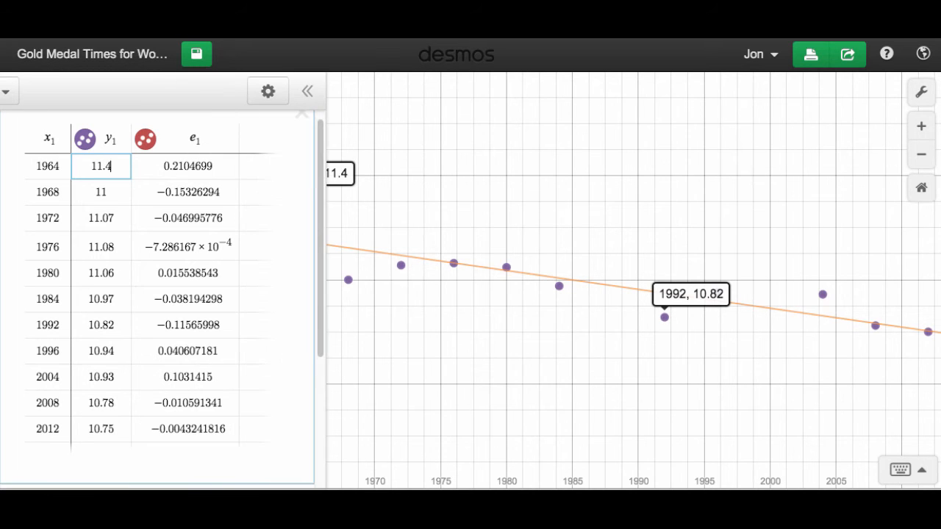
{"action": "key", "text": "BackSpace"}
{"action": "key", "text": "BackSpace"}
{"action": "key", "text": "BackSpace"}
{"action": "key", "text": "BackSpace"}
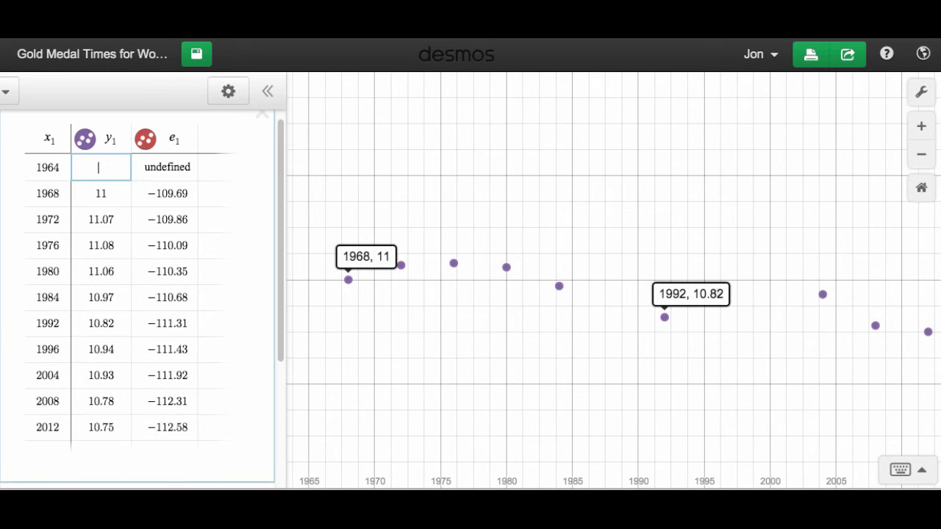
{"action": "left_click", "coordinate": [61, 167]}
{"action": "key", "text": "BackSpace"}
{"action": "key", "text": "BackSpace"}
{"action": "key", "text": "BackSpace"}
{"action": "key", "text": "BackSpace"}
{"action": "key", "text": "BackSpace"}
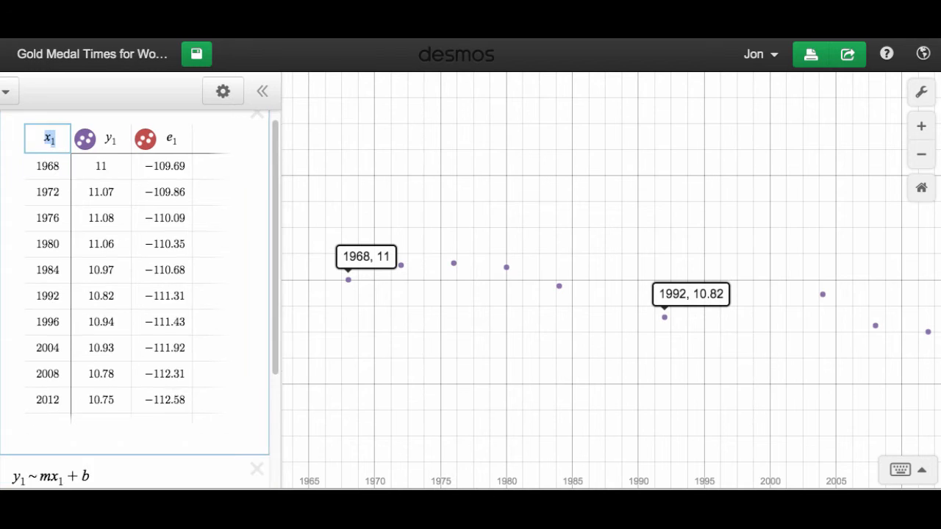
{"action": "left_click", "coordinate": [427, 338]}
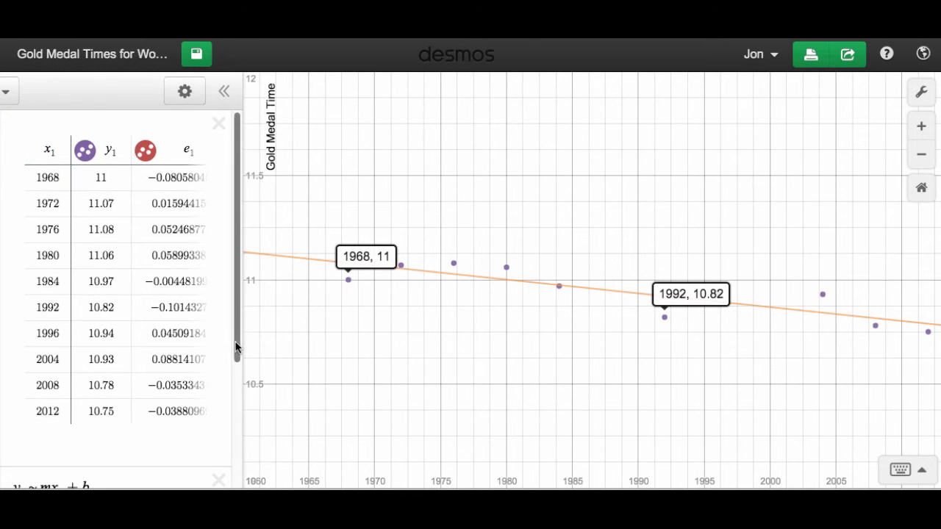
Examine the r², r, slope and intercept of the recalculated linear regression against the remaining table data
{"action": "left_click_drag", "start_coordinate": [236, 353], "coordinate": [236, 446]}
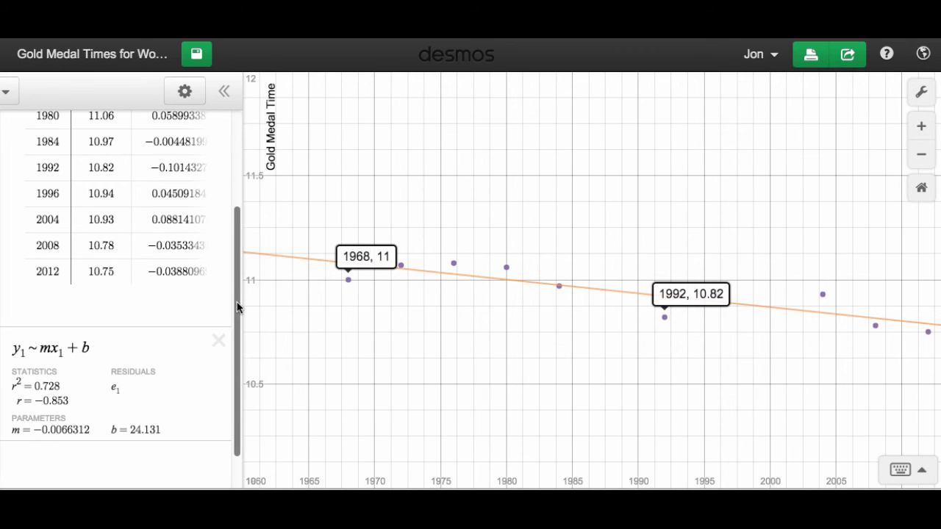
{"action": "left_click_drag", "start_coordinate": [238, 307], "coordinate": [240, 220]}
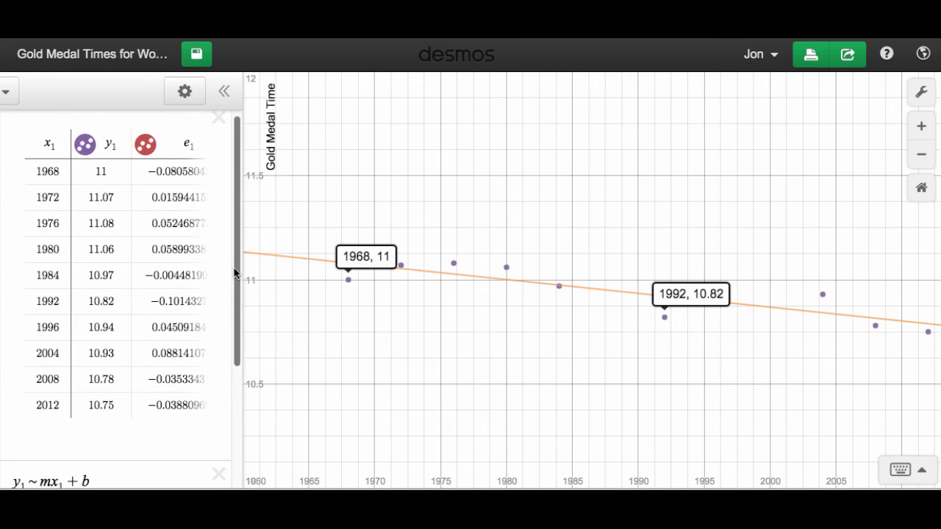
{"action": "left_click_drag", "start_coordinate": [233, 273], "coordinate": [228, 351]}
{"action": "scroll", "coordinate": [228, 352], "scroll_direction": "down", "scroll_amount": 2}
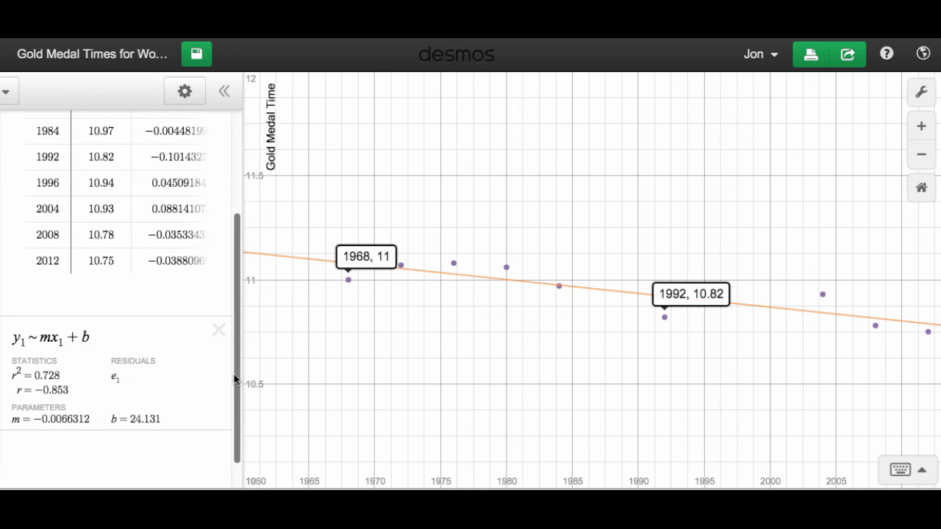
{"action": "left_click_drag", "start_coordinate": [235, 376], "coordinate": [235, 394]}
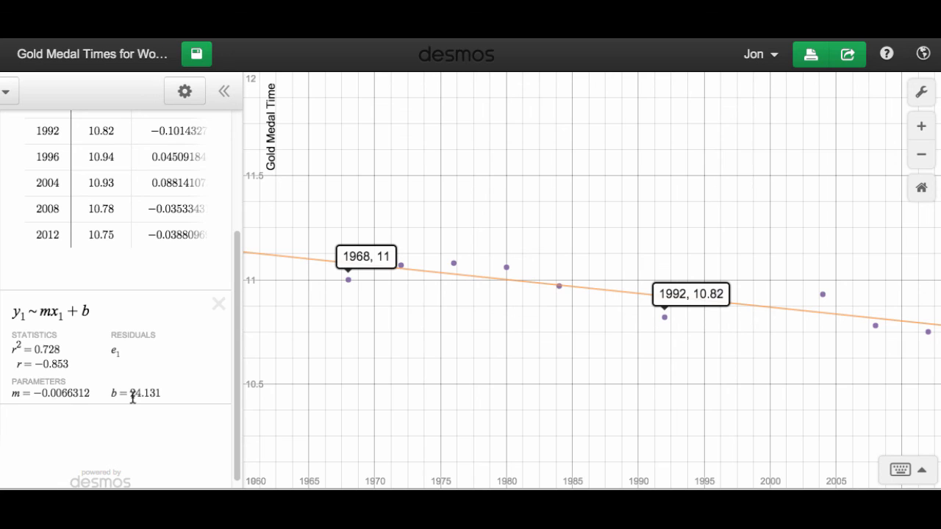